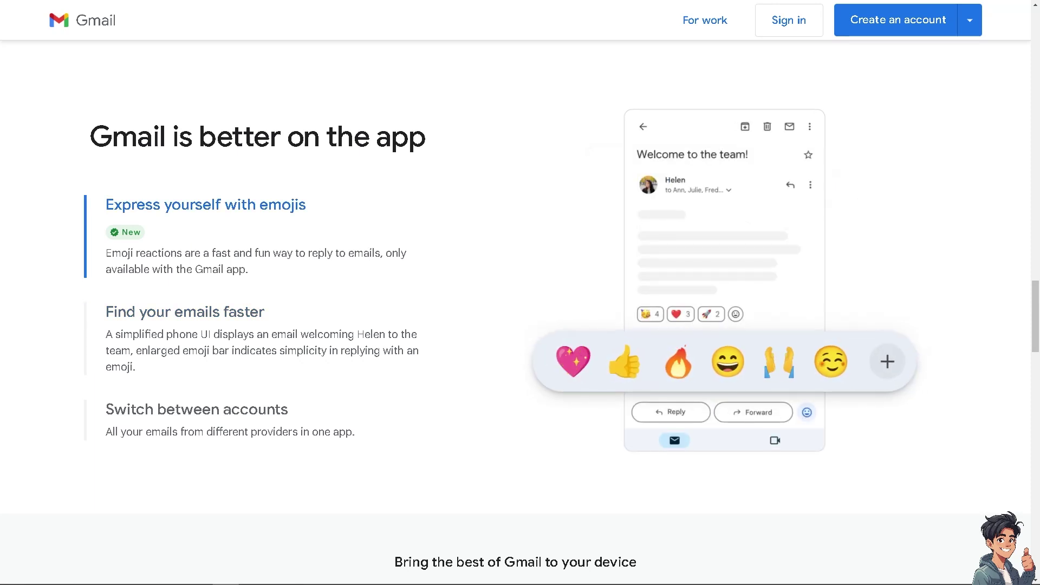
- Preview the find-emails and switch-accounts features, then start creating a personal-use Google account
left_click(135, 314)
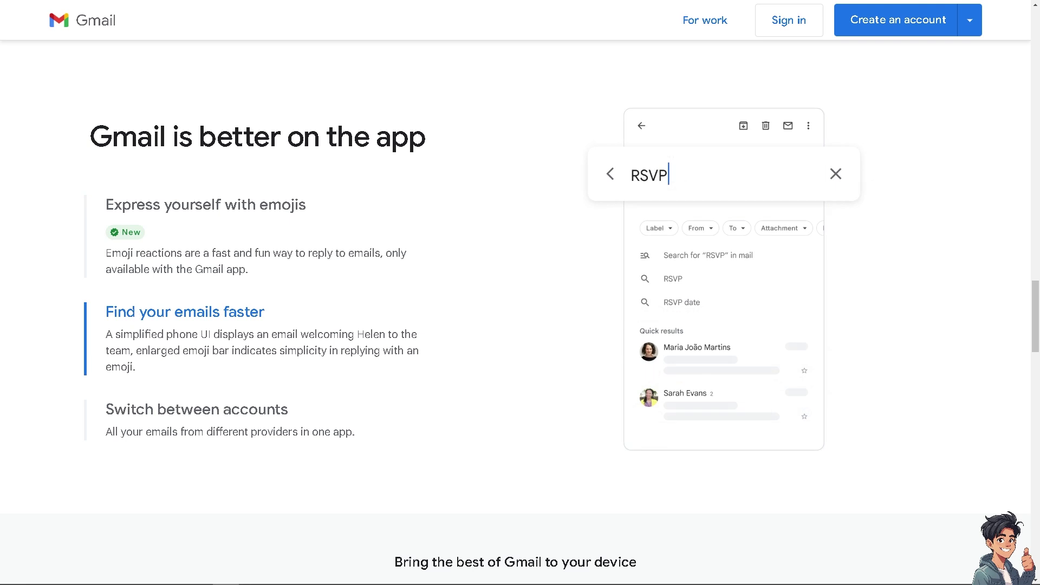
left_click(173, 413)
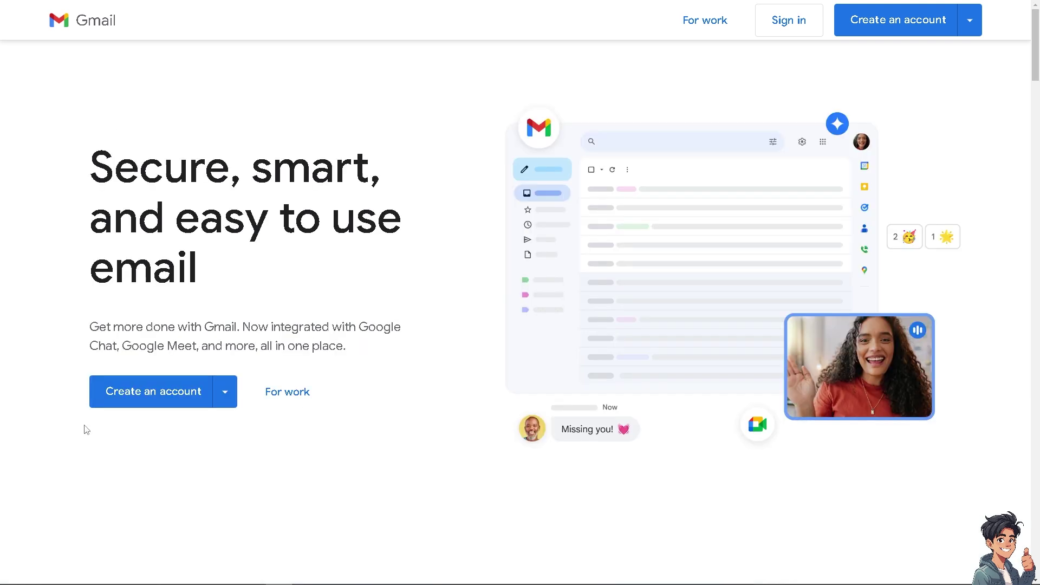
left_click(862, 28)
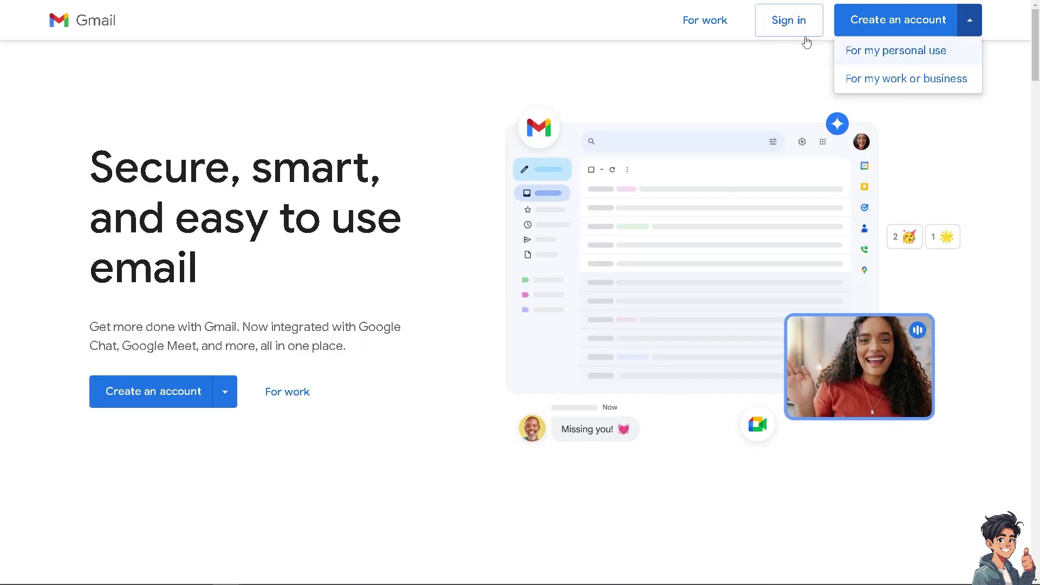
left_click(867, 30)
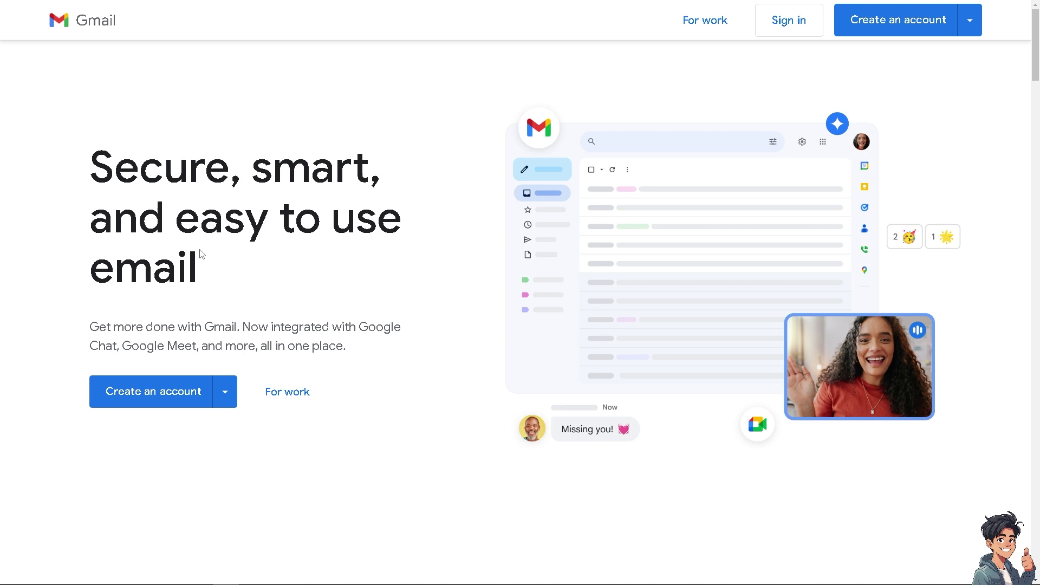
left_click(225, 396)
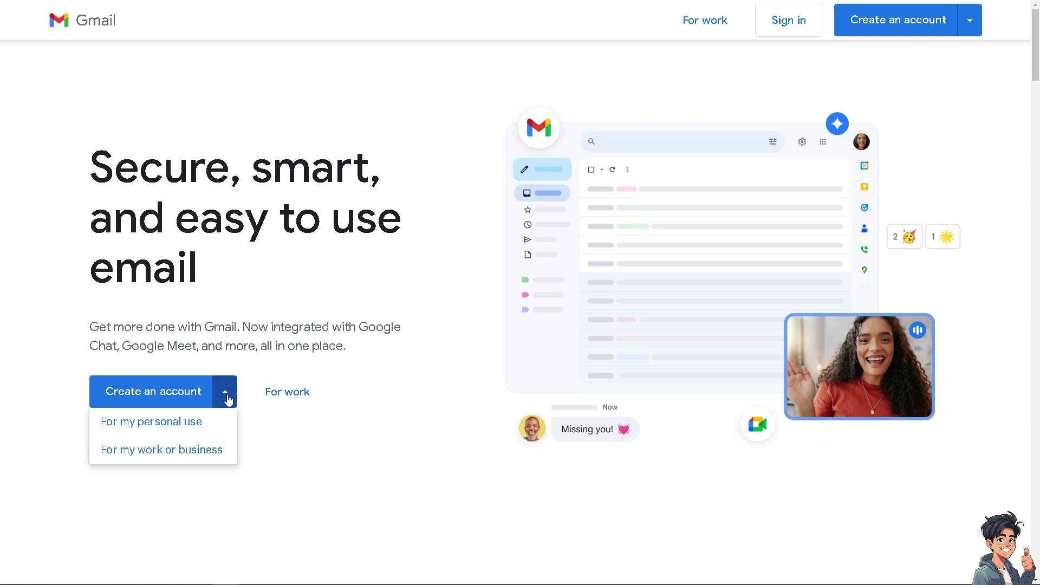
left_click(200, 424)
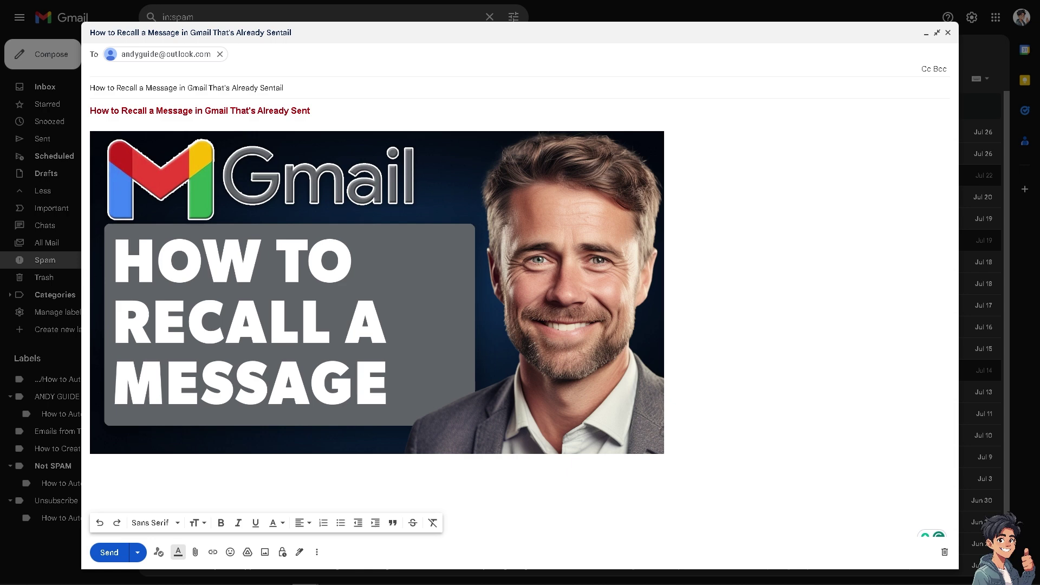
- Send the recall-tutorial email and view the sent message from the confirmation notice
left_click(109, 553)
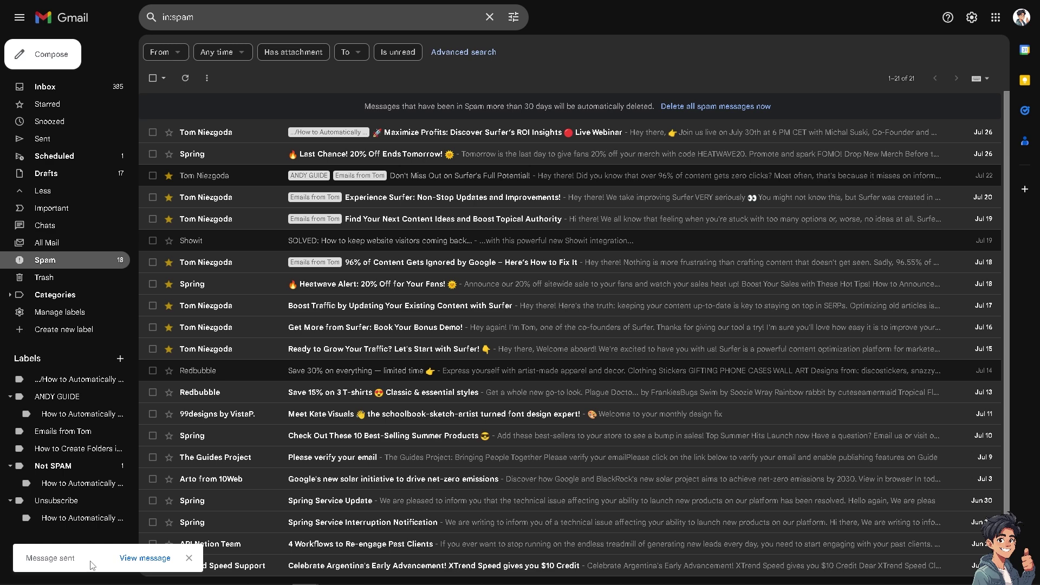
left_click(145, 558)
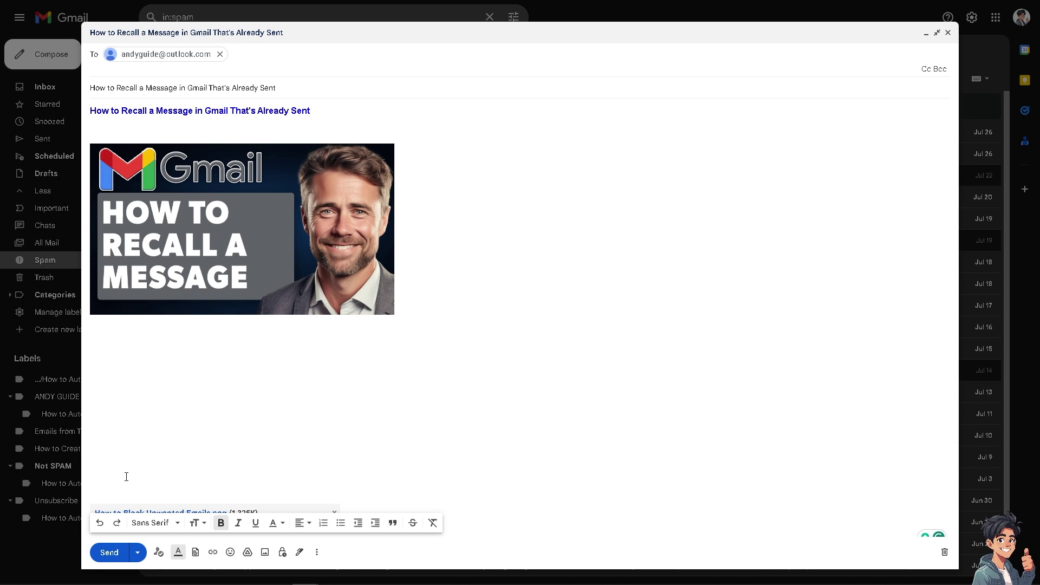
- Send, then undo to recover the draft, and enlarge its inline image to about 1075x605 in full-screen compose
left_click(109, 553)
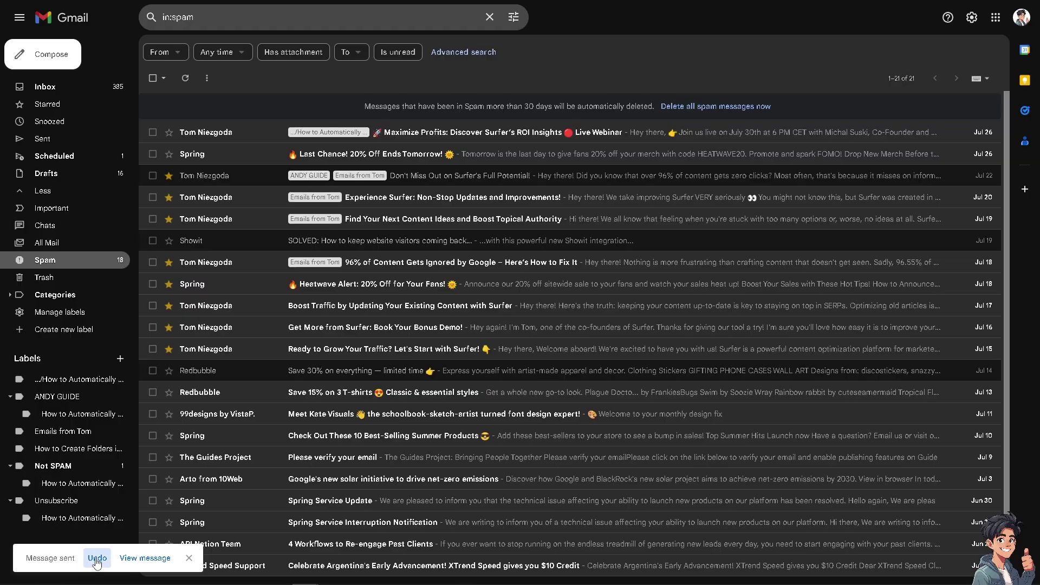
left_click(96, 561)
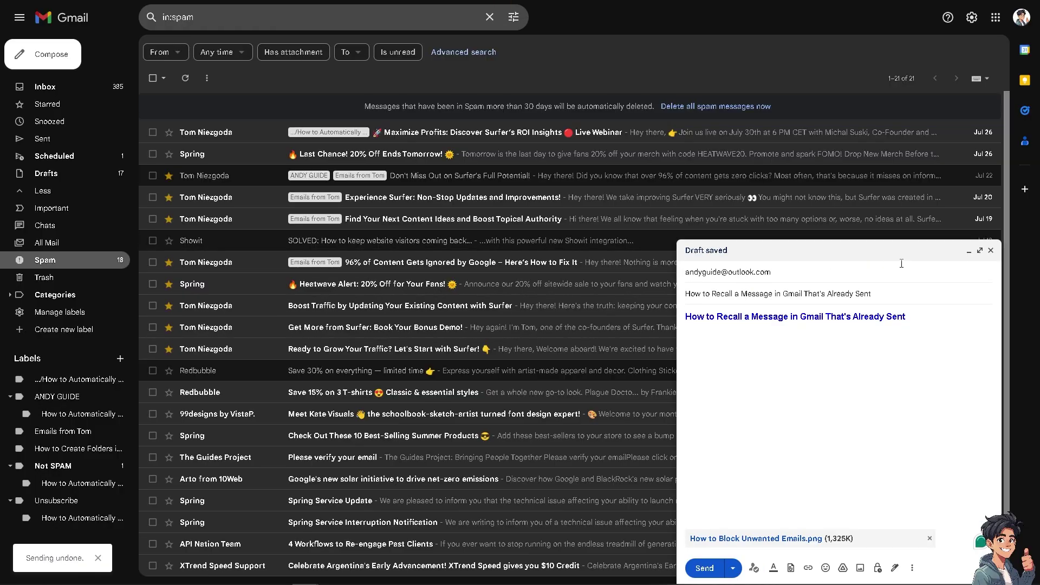
left_click(979, 250)
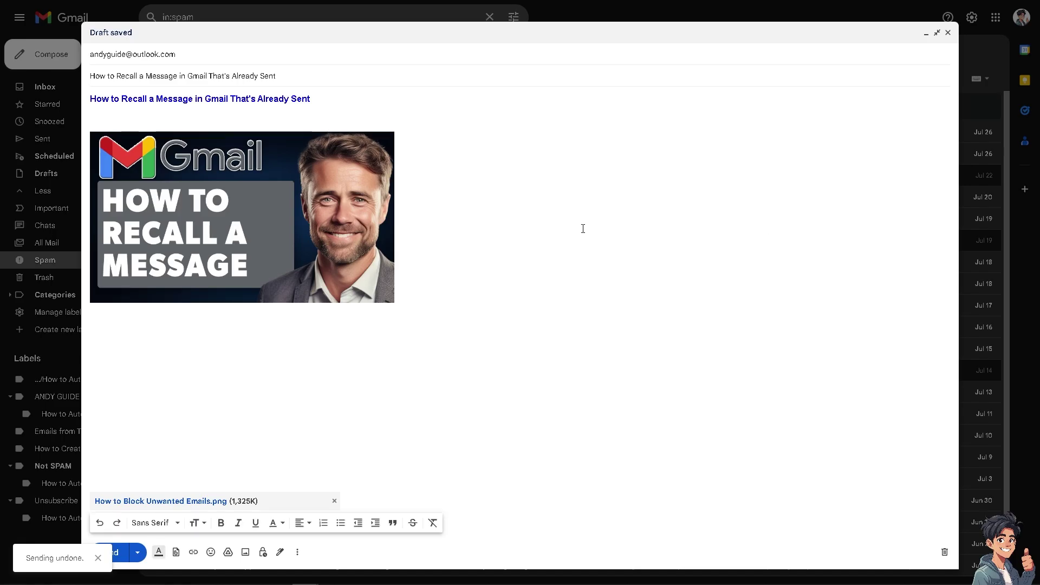
left_click(306, 193)
left_click_drag(394, 301, 681, 421)
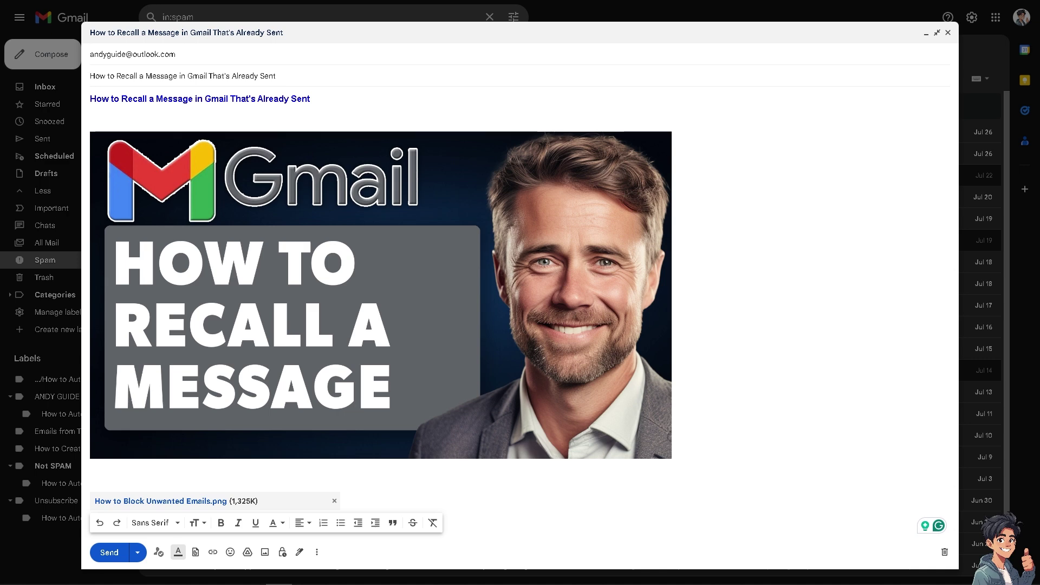
- Minimize the draft and open the full Settings page from the gear menu
left_click(926, 34)
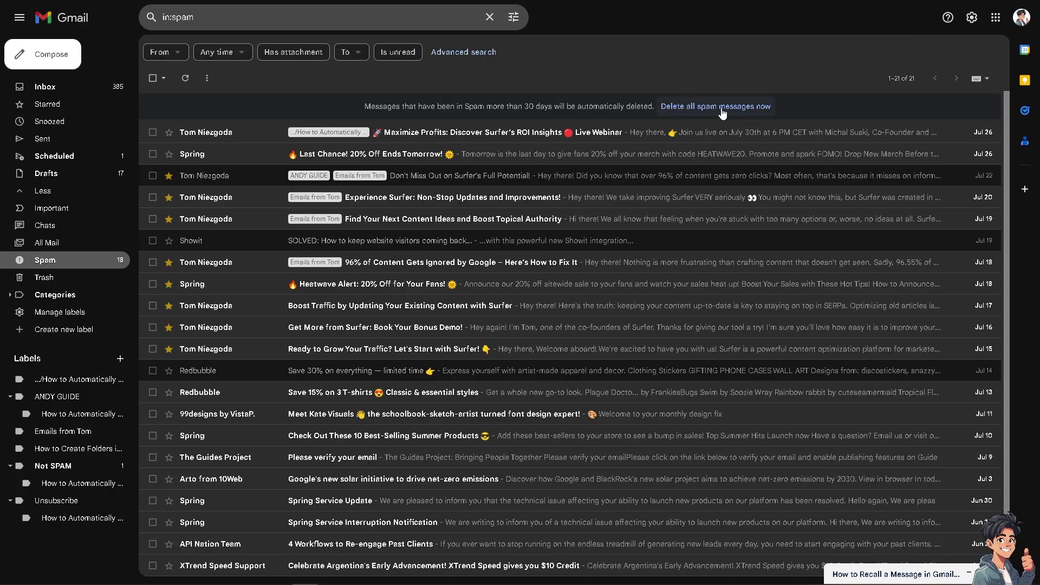
left_click(972, 17)
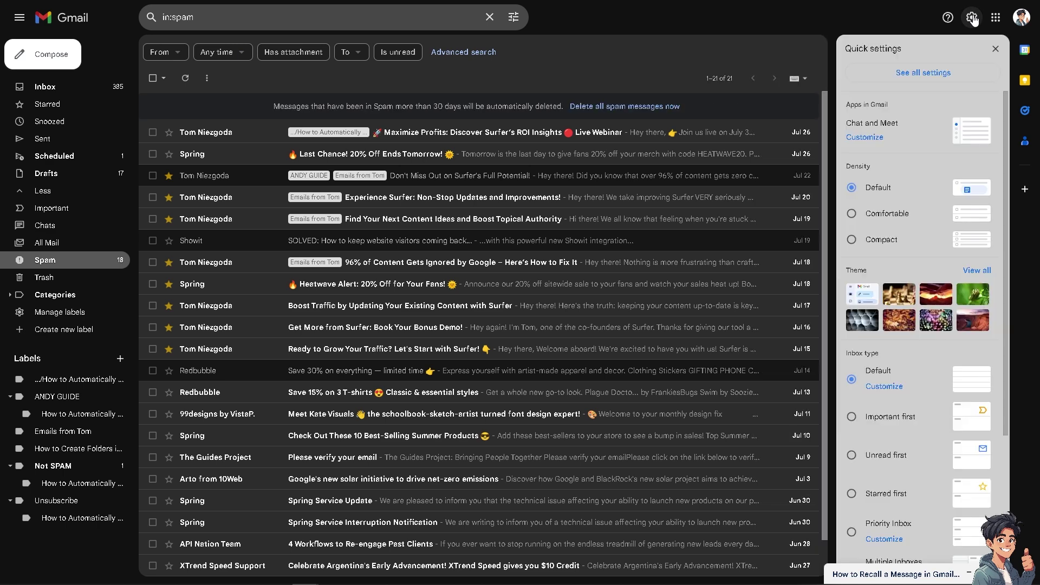
left_click(916, 75)
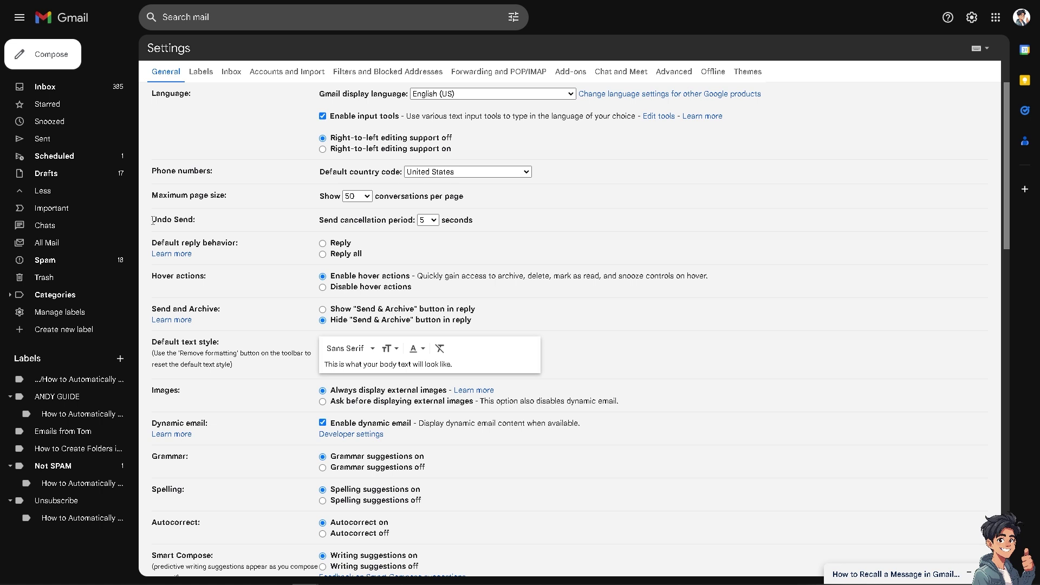
- Highlight the Undo Send label and step the send cancellation period through 10, 20, then 30 seconds
left_click(187, 220, "shift")
left_click_drag(196, 220, 163, 219)
left_click(434, 221)
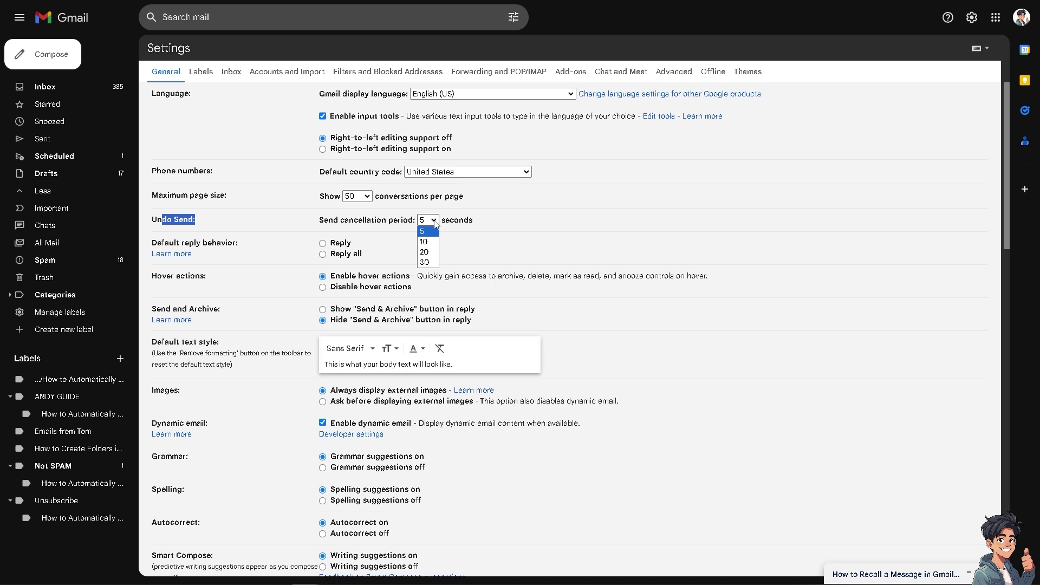
left_click(433, 242)
left_click(435, 222)
left_click(426, 252)
left_click(435, 221)
left_click(426, 262)
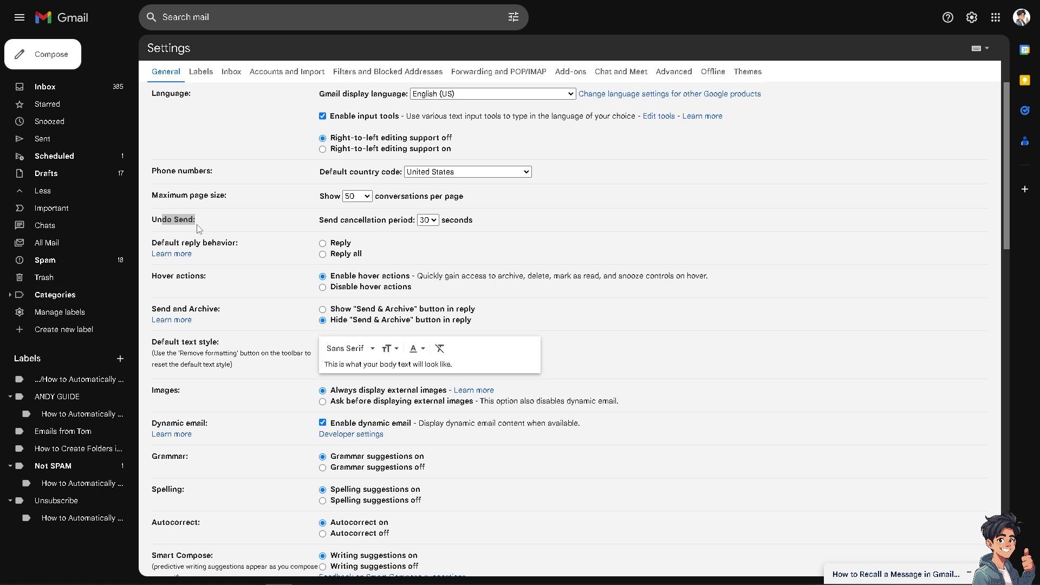
left_click(433, 219)
left_click(267, 223)
left_click(267, 222)
- Choose 10 seconds in the Send cancellation period dropdown and close the list
left_click(434, 220)
left_click(437, 222)
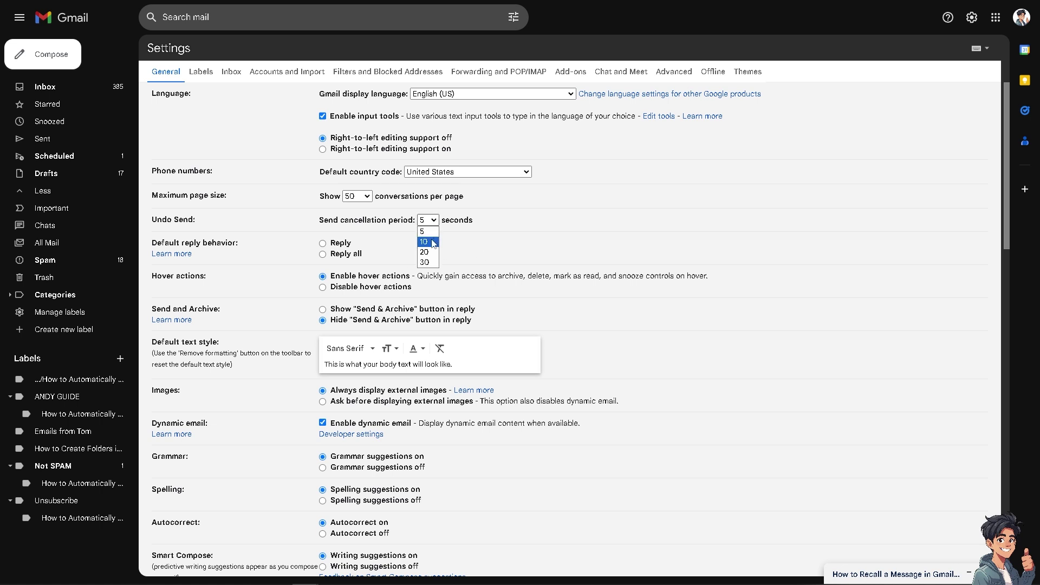
left_click(434, 242)
left_click(428, 220)
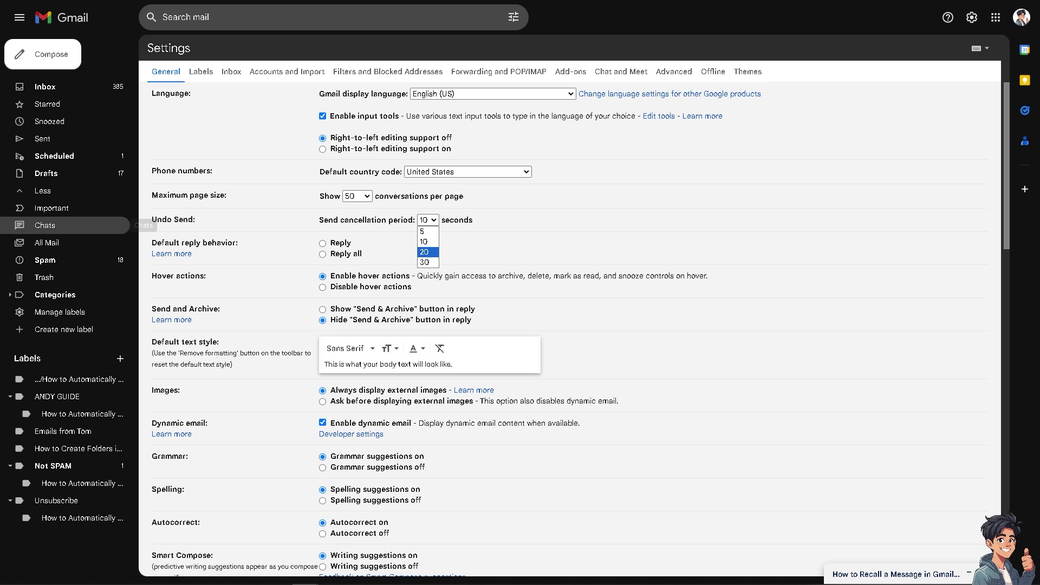
key("Escape")
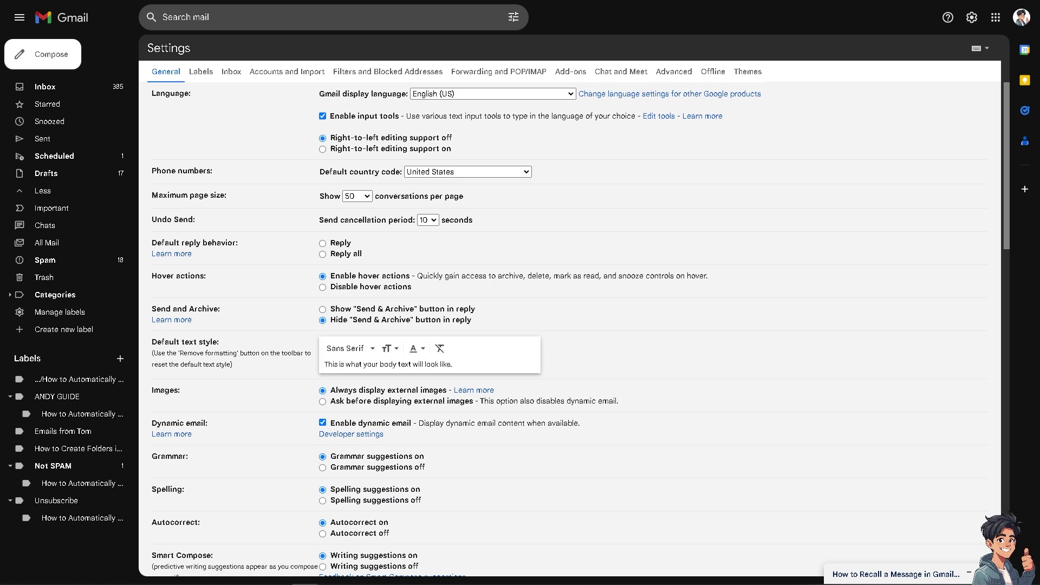
- Set Maximum page size to 20 conversations, leaving the cancellation period at 10 seconds
left_click(358, 196)
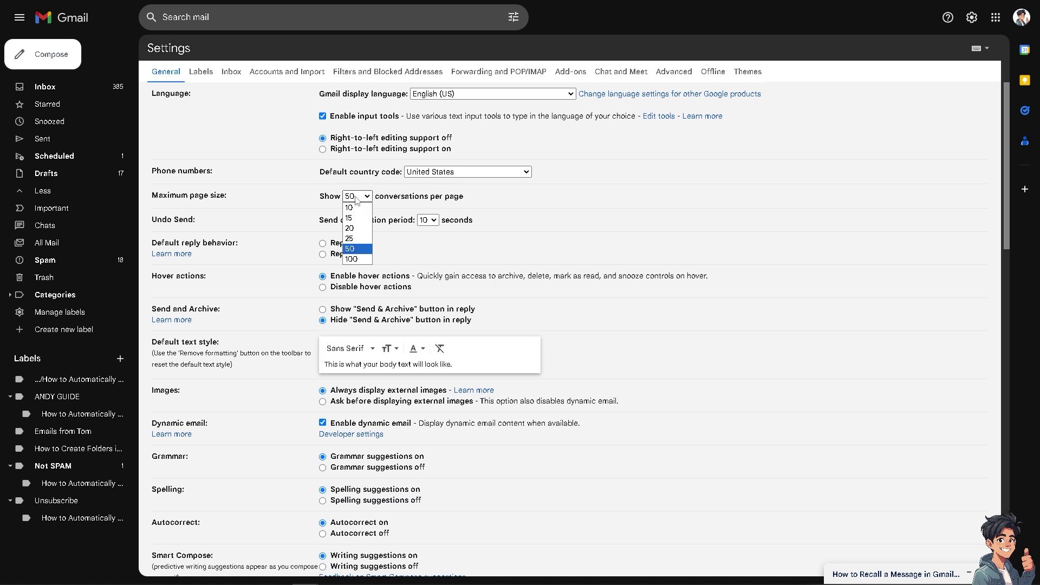
left_click(361, 228)
left_click(358, 196)
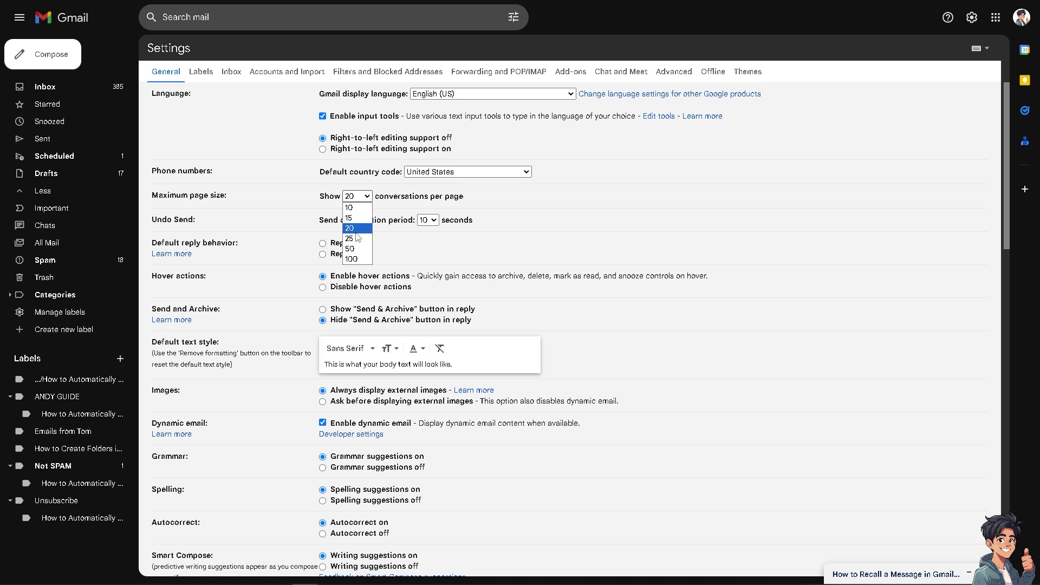
left_click(398, 250)
left_click(428, 220)
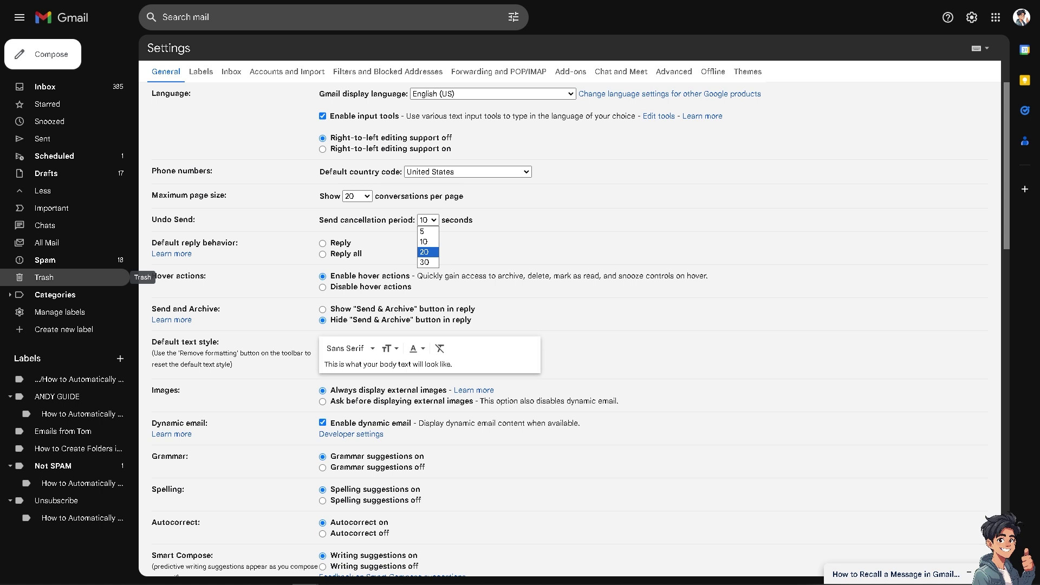
key("Escape")
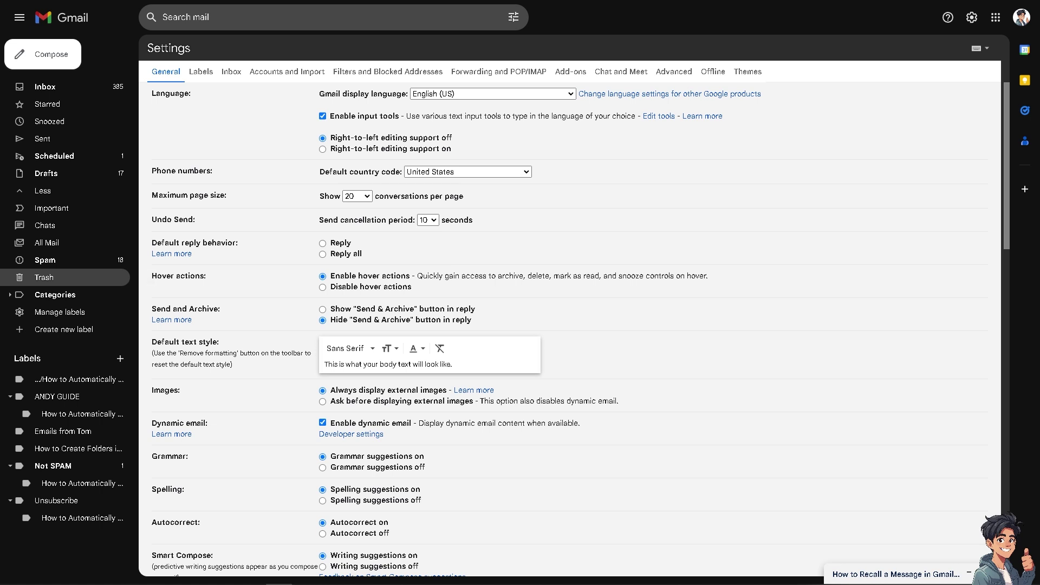